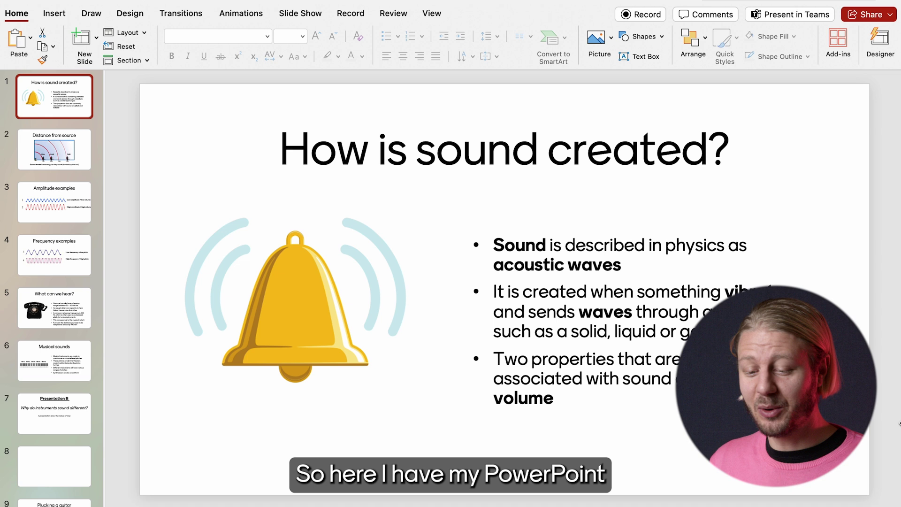
# Browse through the deck's slides and return to the opening slide.
pyautogui.click(79, 159)
pyautogui.press('Down')
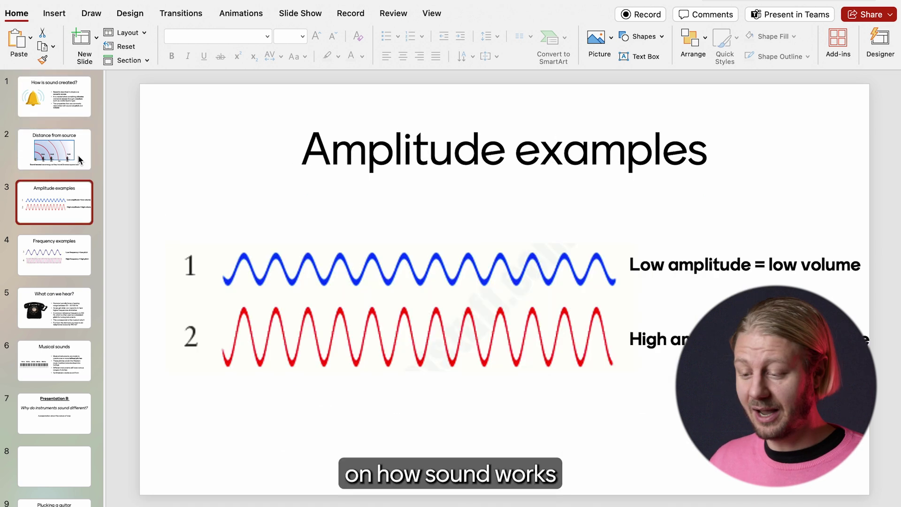
pyautogui.press('Down')
pyautogui.press('Up')
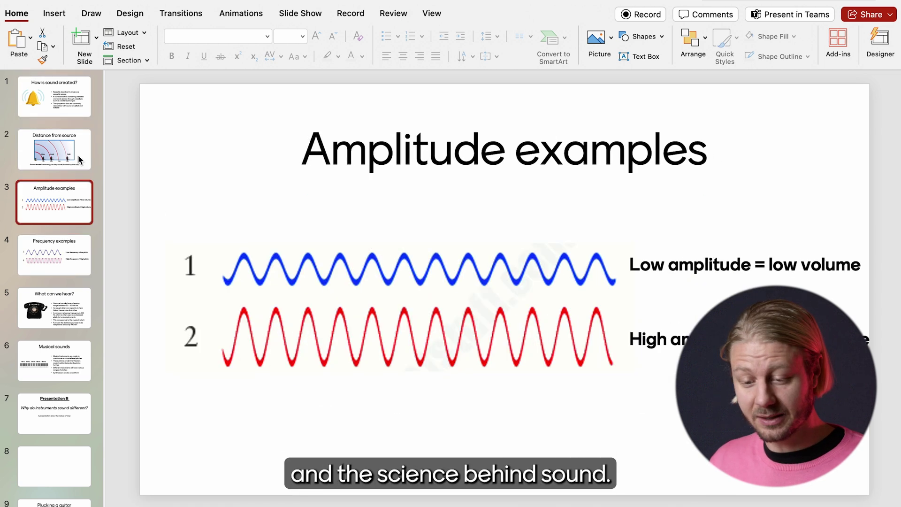
pyautogui.press('Up')
pyautogui.press('Up')
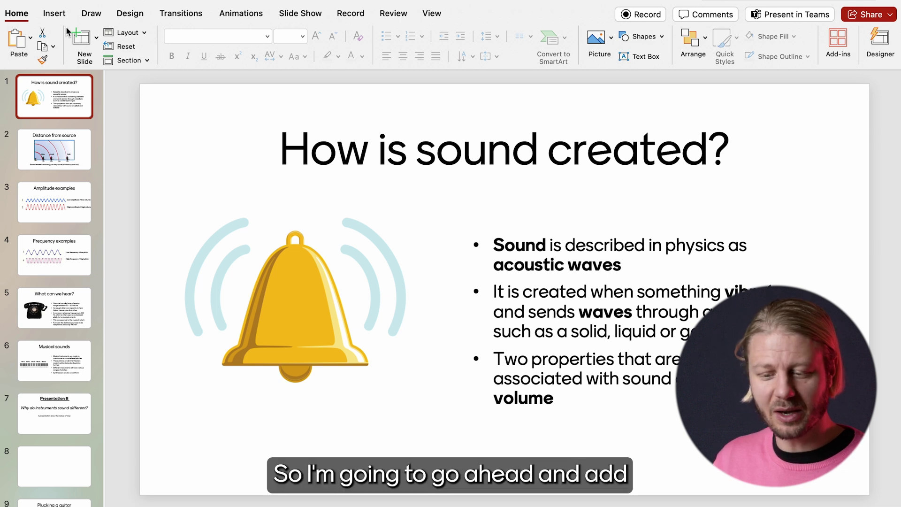
# Insert a new slide after the opening slide and delete its title and body placeholders.
pyautogui.click(82, 42)
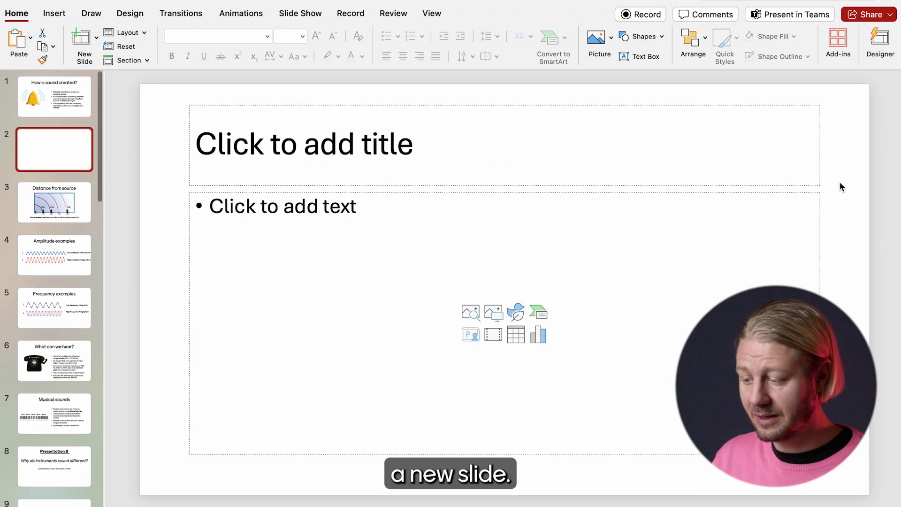
pyautogui.click(716, 229)
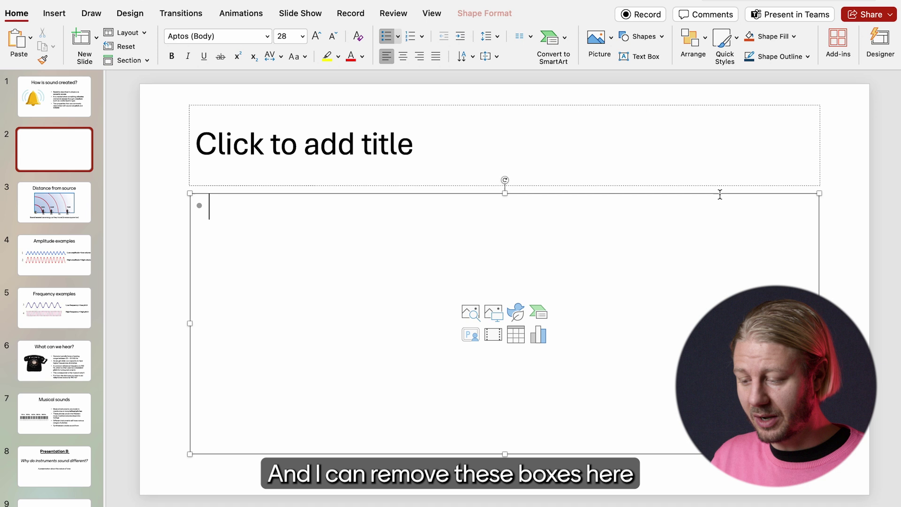
pyautogui.keyDown('shift'); pyautogui.click(725, 109); pyautogui.keyUp('shift')
pyautogui.press('Delete')
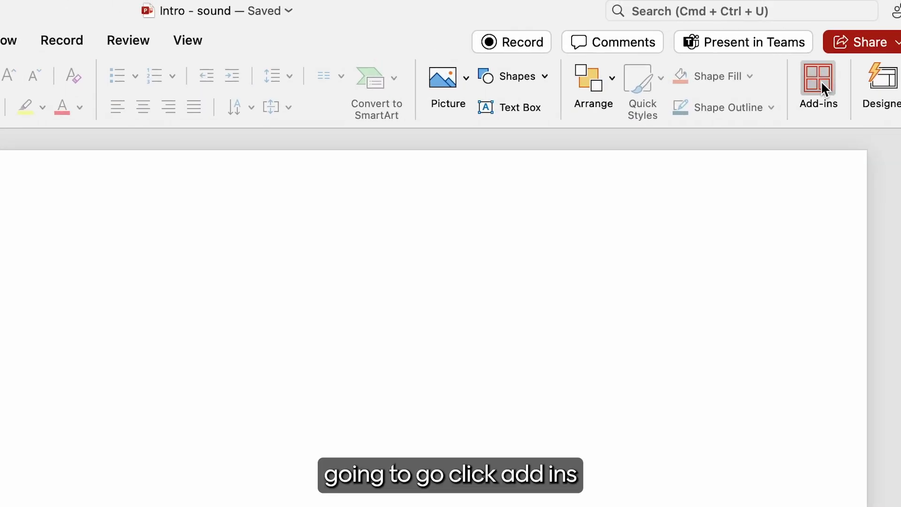
# Open the Mentimeter add-in and log in with the pasted verification code.
pyautogui.click(821, 81)
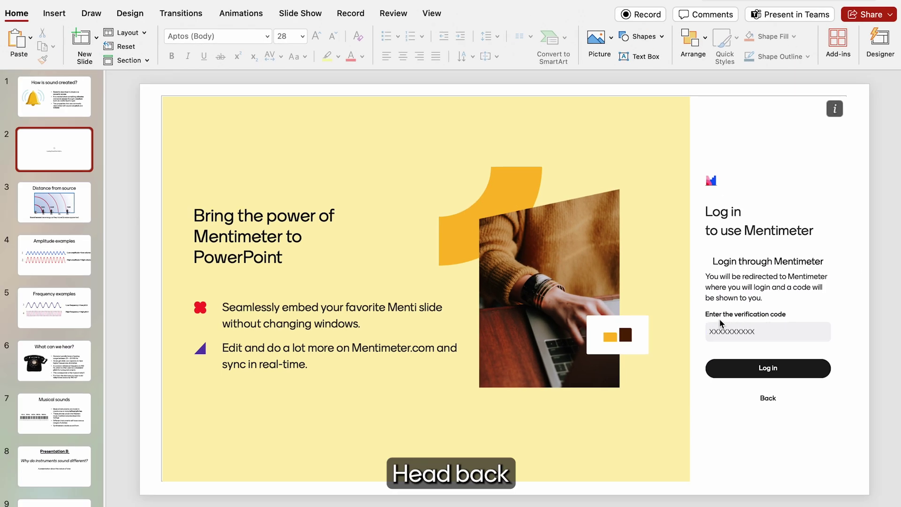
pyautogui.click(726, 331)
pyautogui.hotkey('ctrl', 'v')
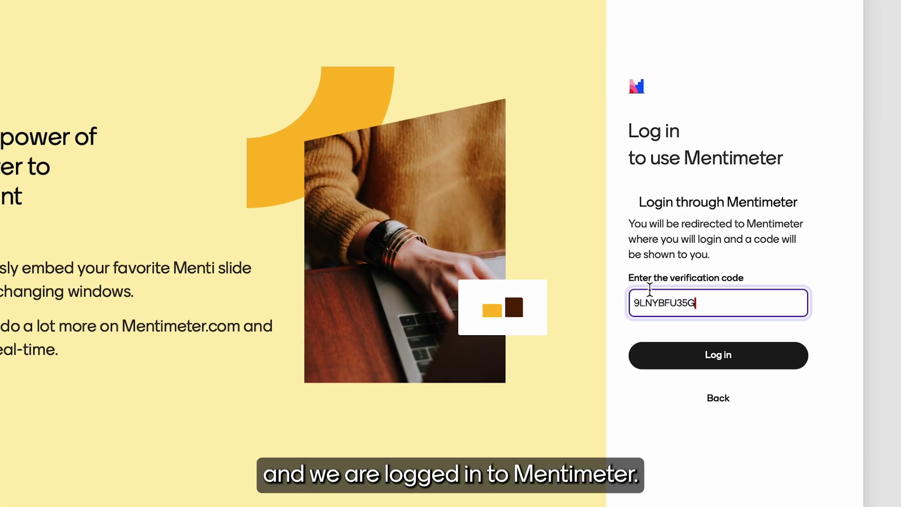
pyautogui.click(684, 363)
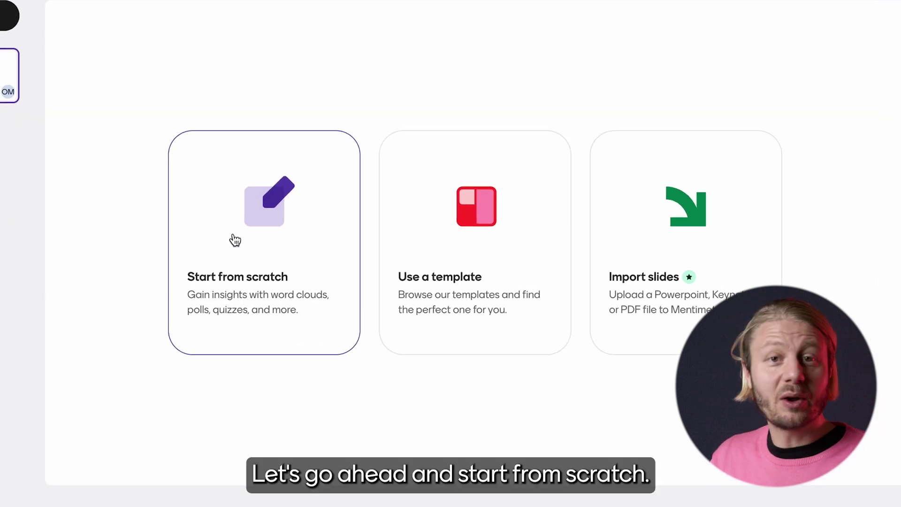
# Create a Word Cloud slide from scratch asking "What's your favorite sound?" with unlimited responses.
pyautogui.click(235, 241)
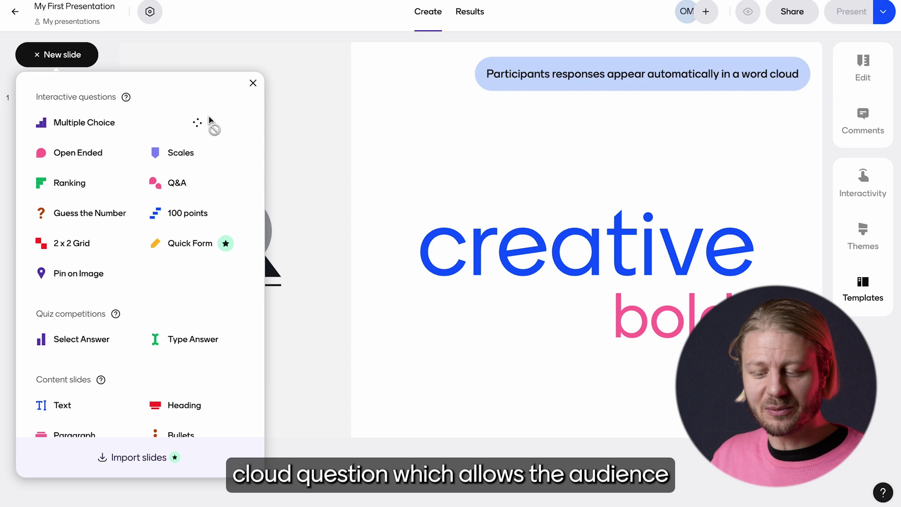
pyautogui.moveTo(209, 119); pyautogui.dragTo(346, 193)
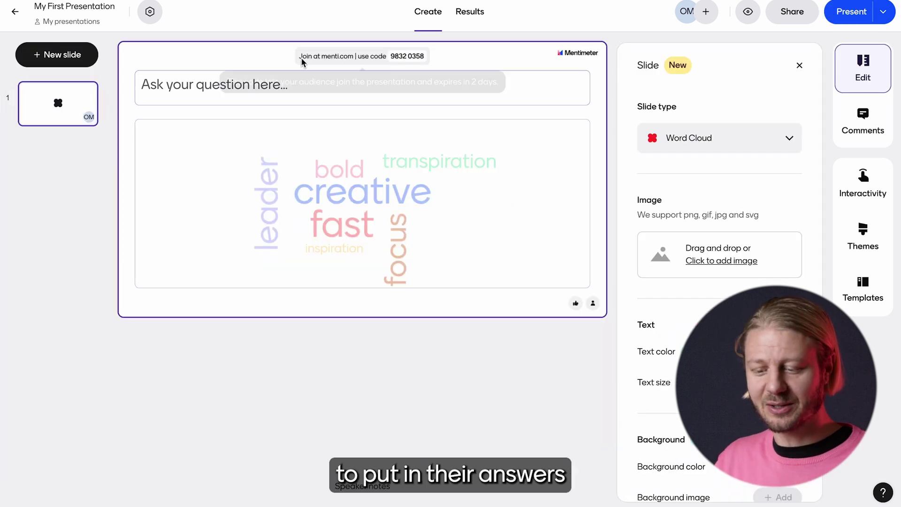
pyautogui.click(236, 89)
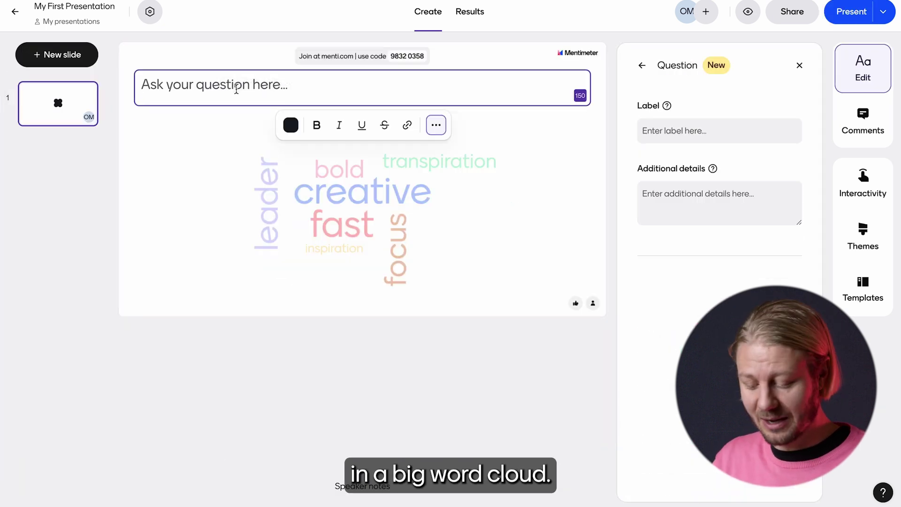
pyautogui.write('Wh')
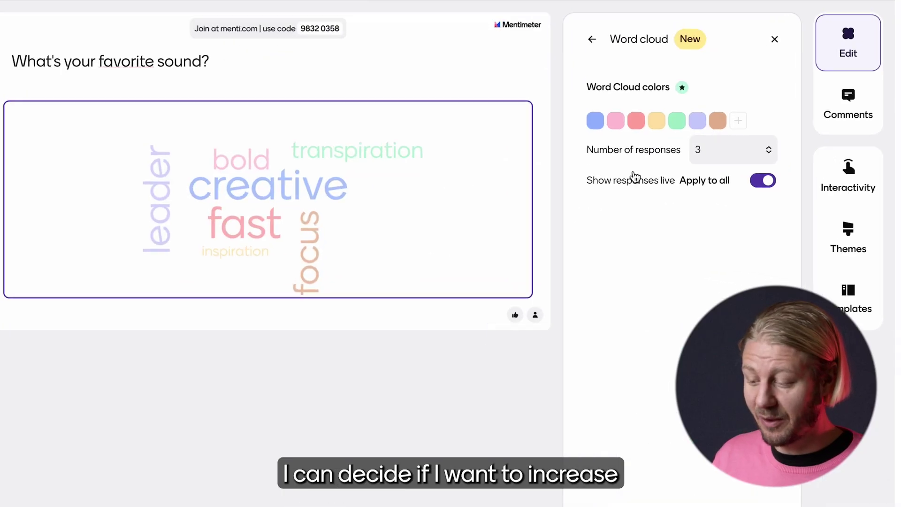
pyautogui.click(729, 151)
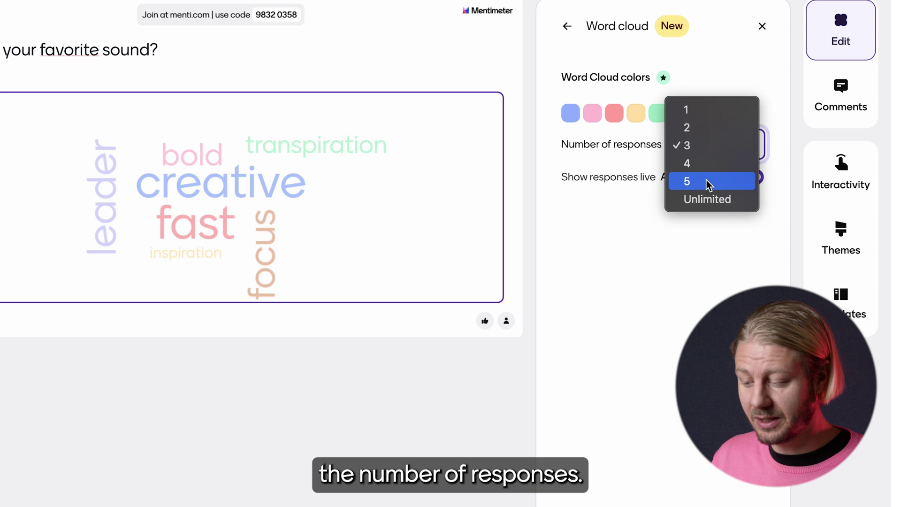
pyautogui.click(701, 201)
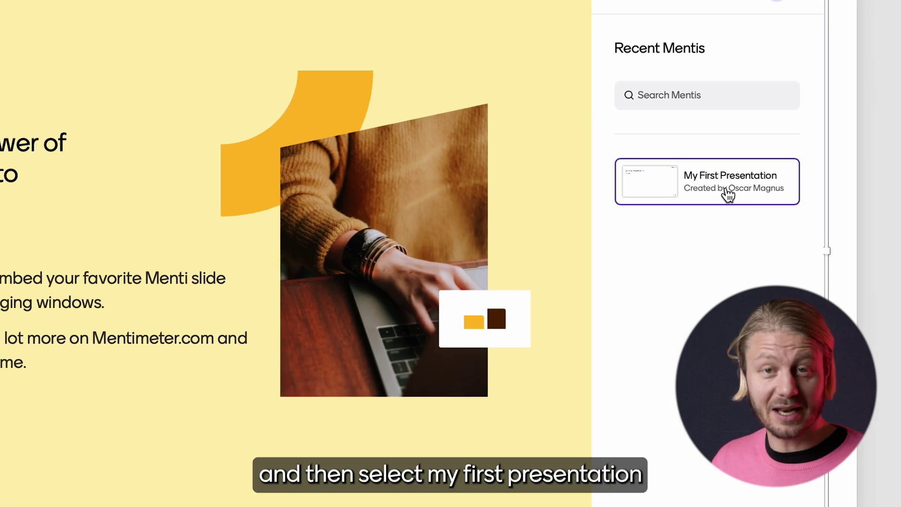
# Embed My First Presentation from the Recent Mentis list into slide 2.
pyautogui.click(729, 194)
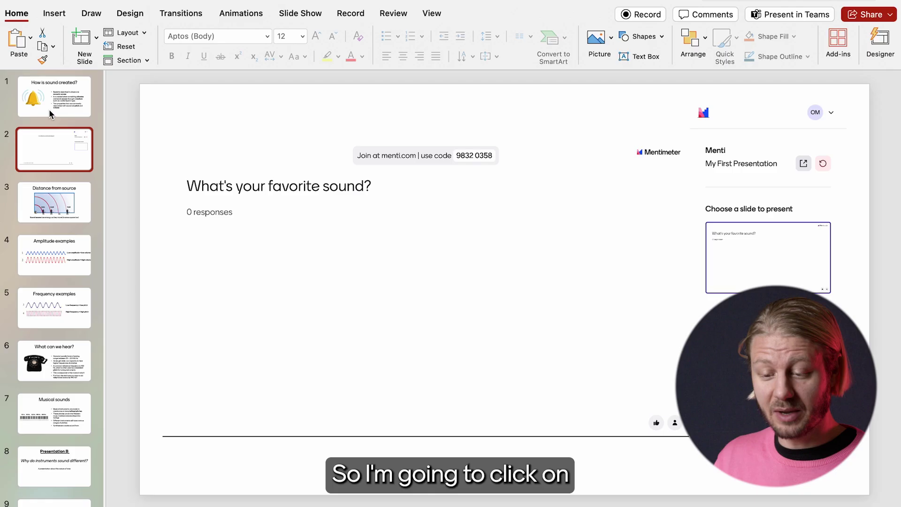
# Go to the first slide and display the word cloud's joining QR code.
pyautogui.click(49, 109)
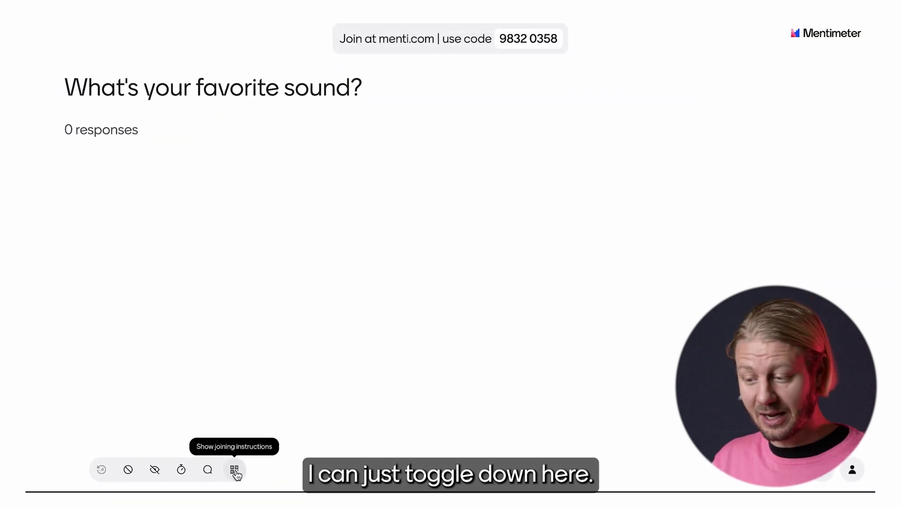
pyautogui.click(234, 470)
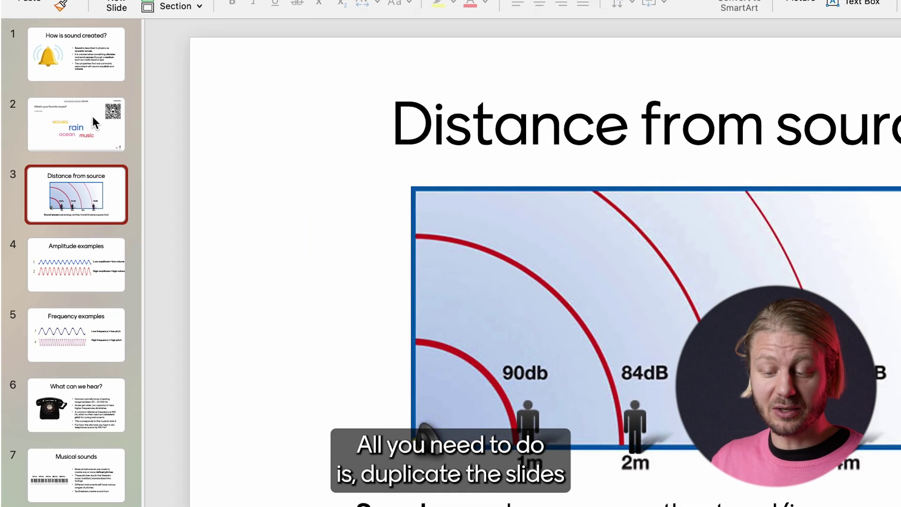
# Duplicate the word cloud slide after Amplitude examples and open it on Mentimeter.com.
pyautogui.rightClick(67, 134)
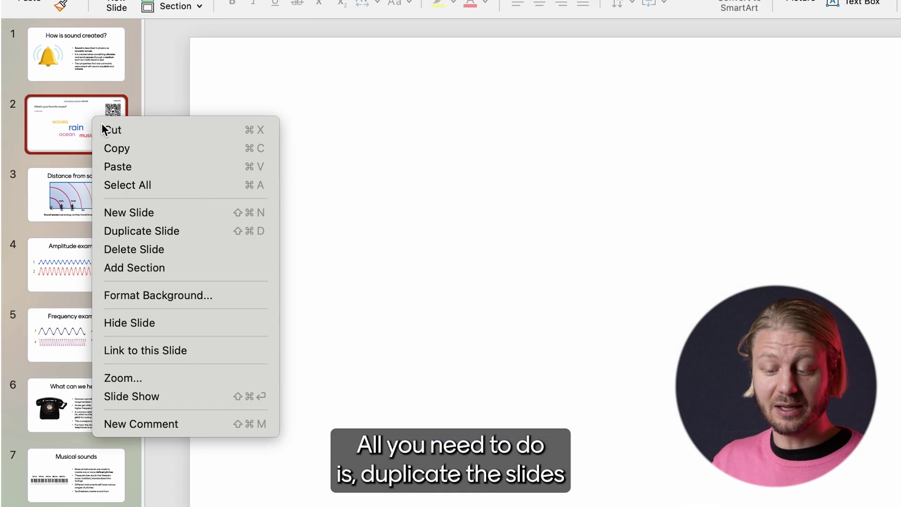
pyautogui.click(179, 230)
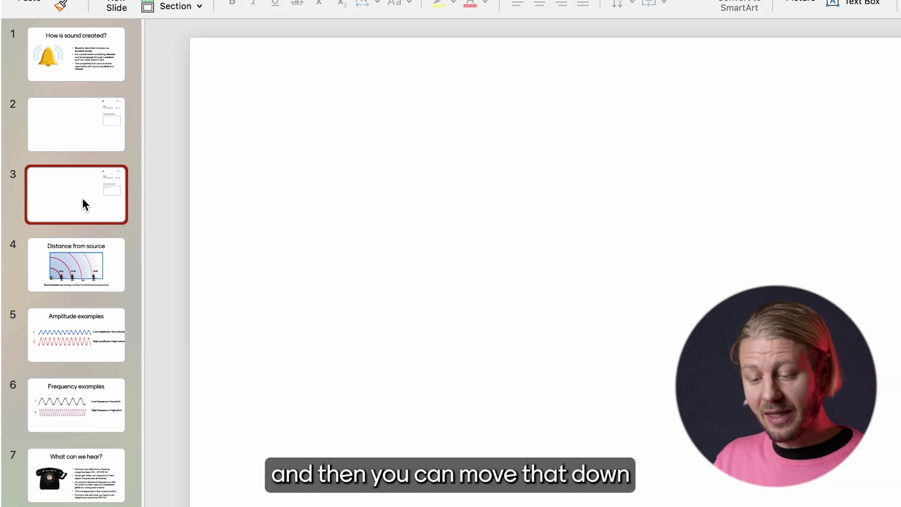
pyautogui.moveTo(83, 203); pyautogui.dragTo(75, 369)
pyautogui.click(817, 221)
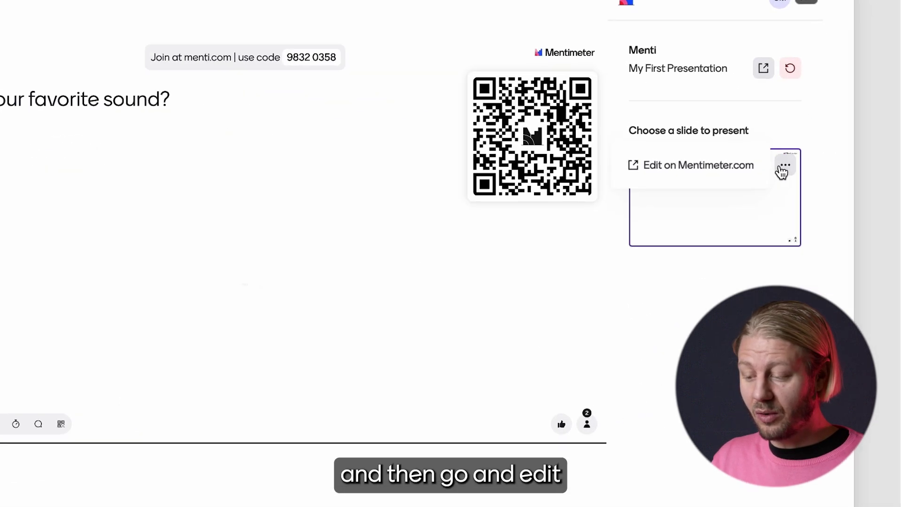
pyautogui.click(727, 159)
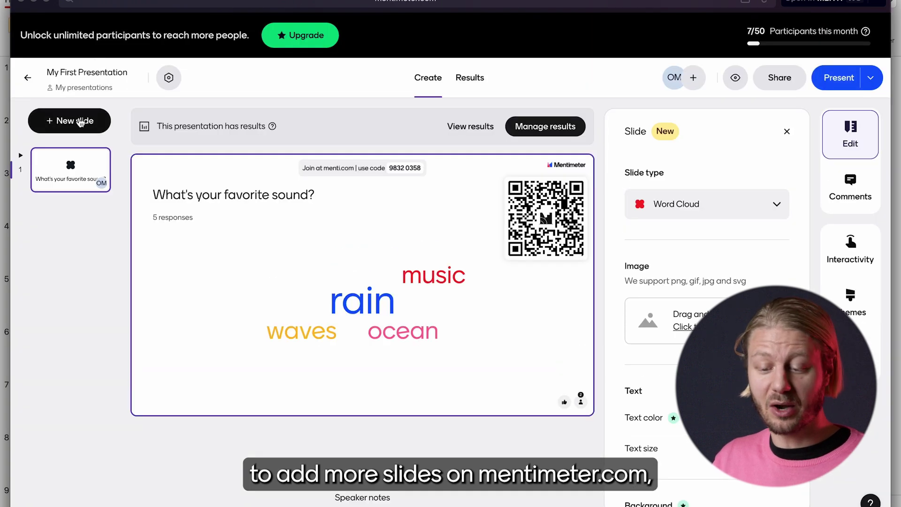
# Add a Multiple Choice slide, then view the Word Cloud slide's response results.
pyautogui.click(81, 123)
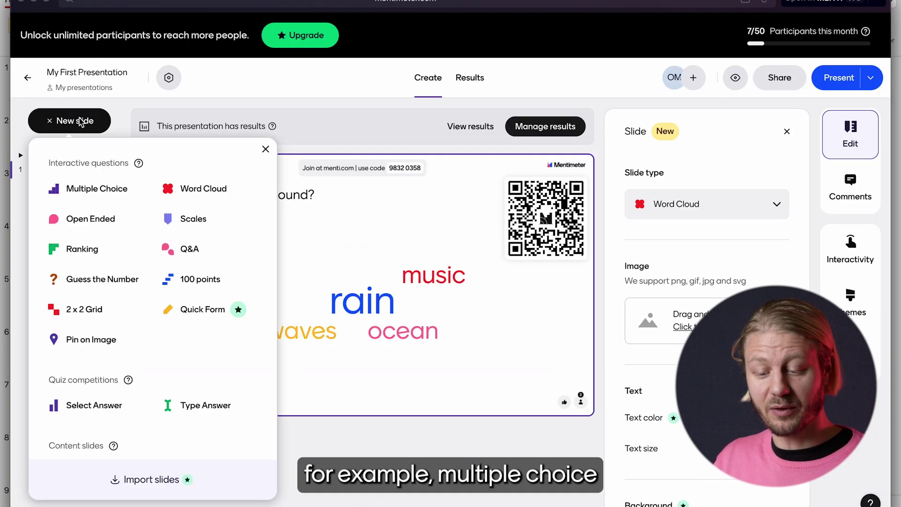
pyautogui.click(112, 190)
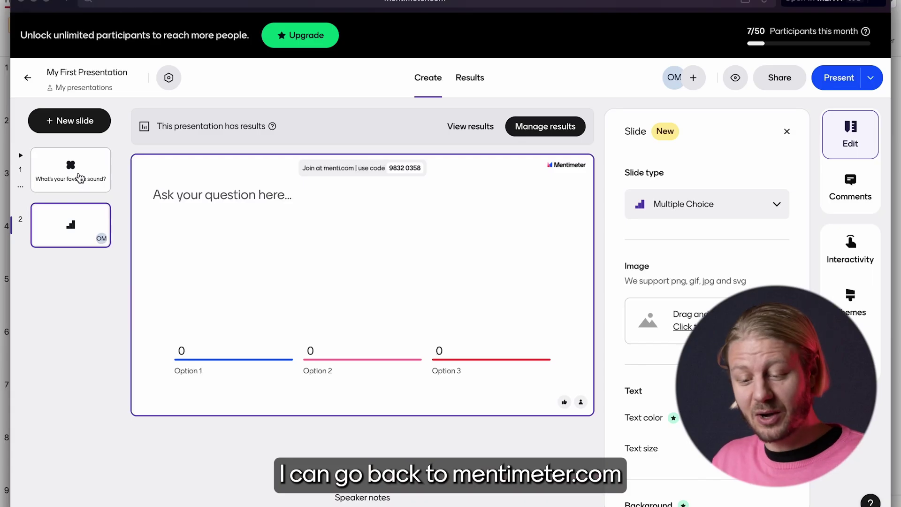
pyautogui.click(81, 178)
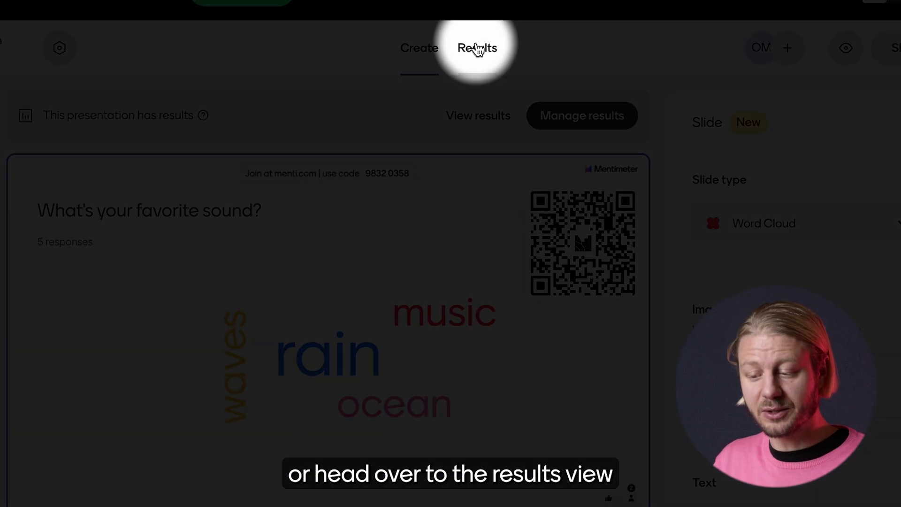
pyautogui.click(478, 48)
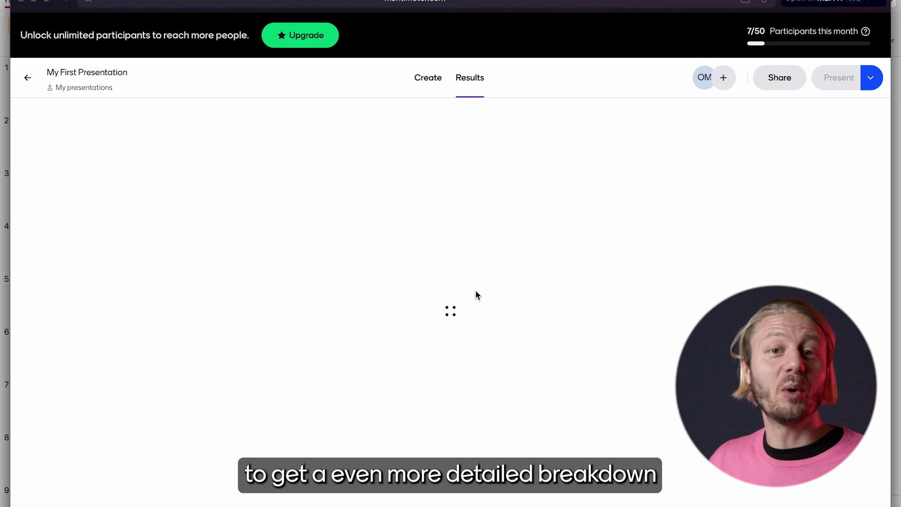